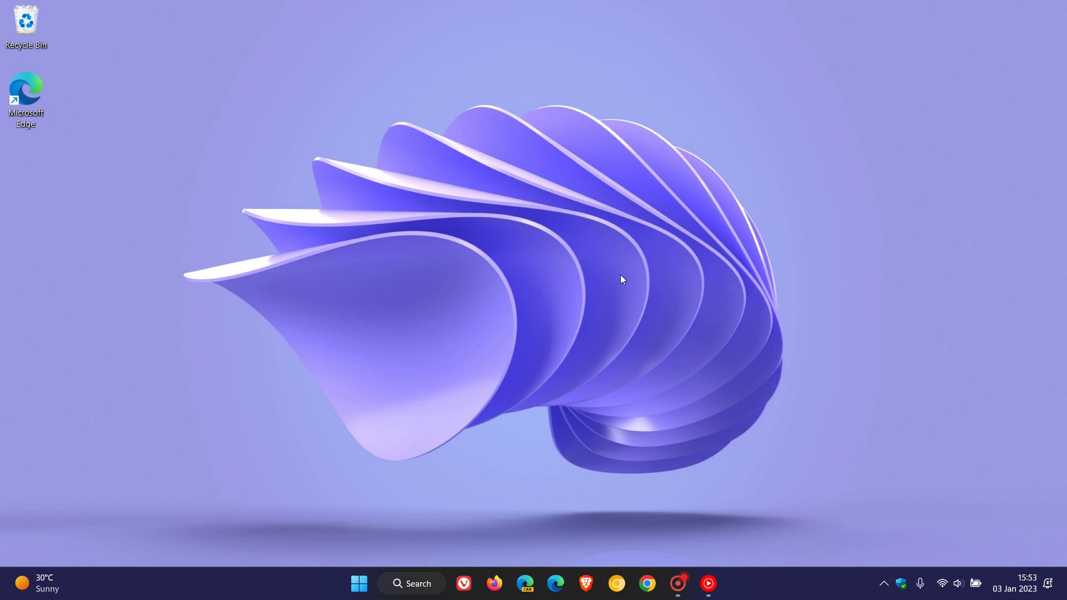
- Open Taskbar settings from the taskbar and turn on 'Automatically hide the taskbar' under Taskbar behaviours
right_click(289, 591)
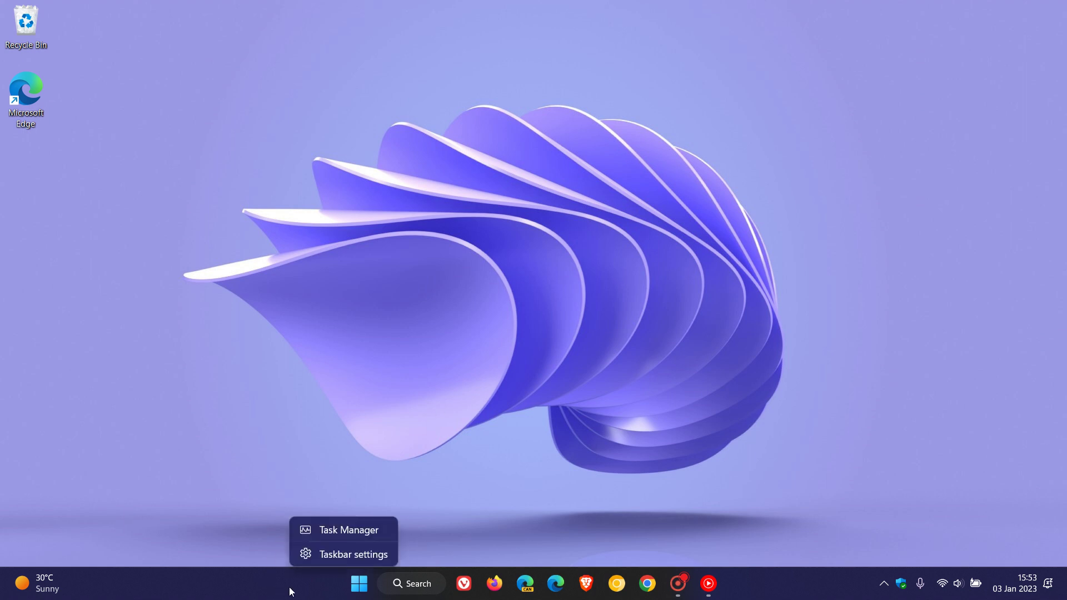
left_click(339, 553)
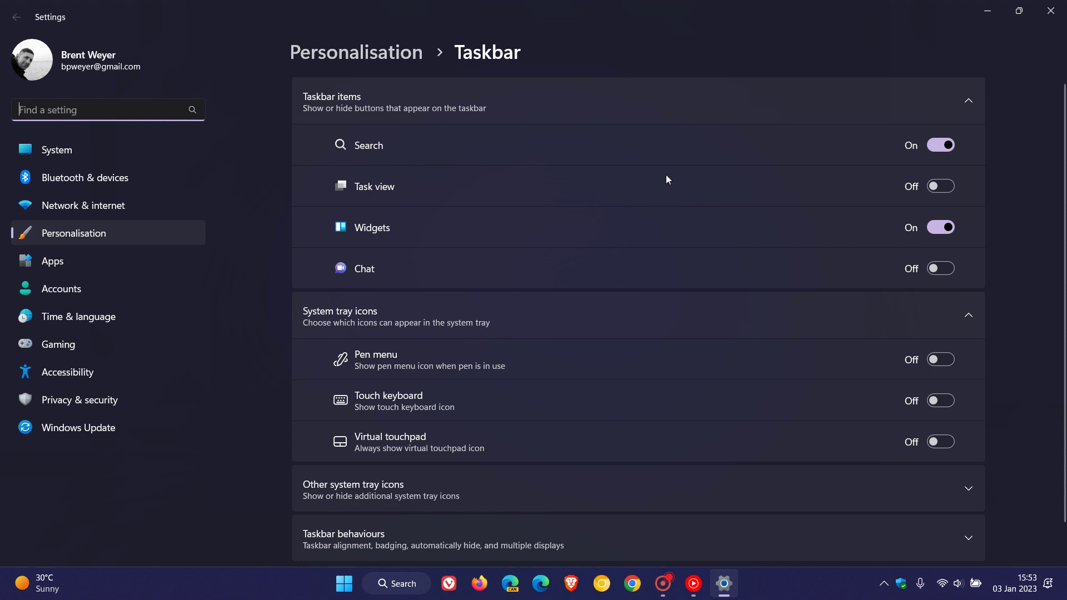
scroll(666, 178, "down", 2)
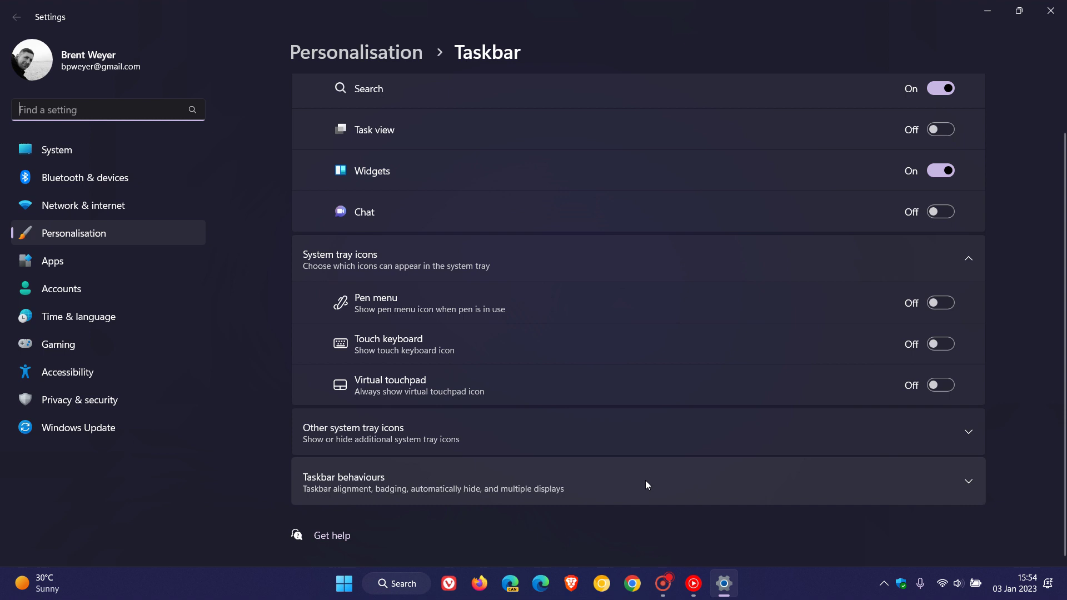
left_click(636, 483)
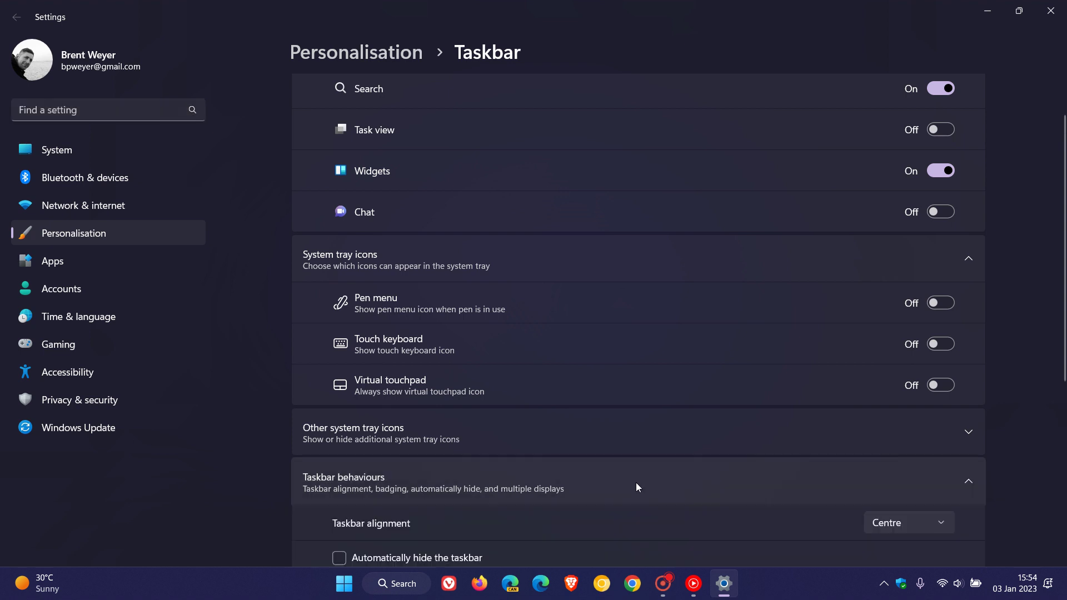
scroll(712, 279, "down", 2)
scroll(712, 278, "down", 1)
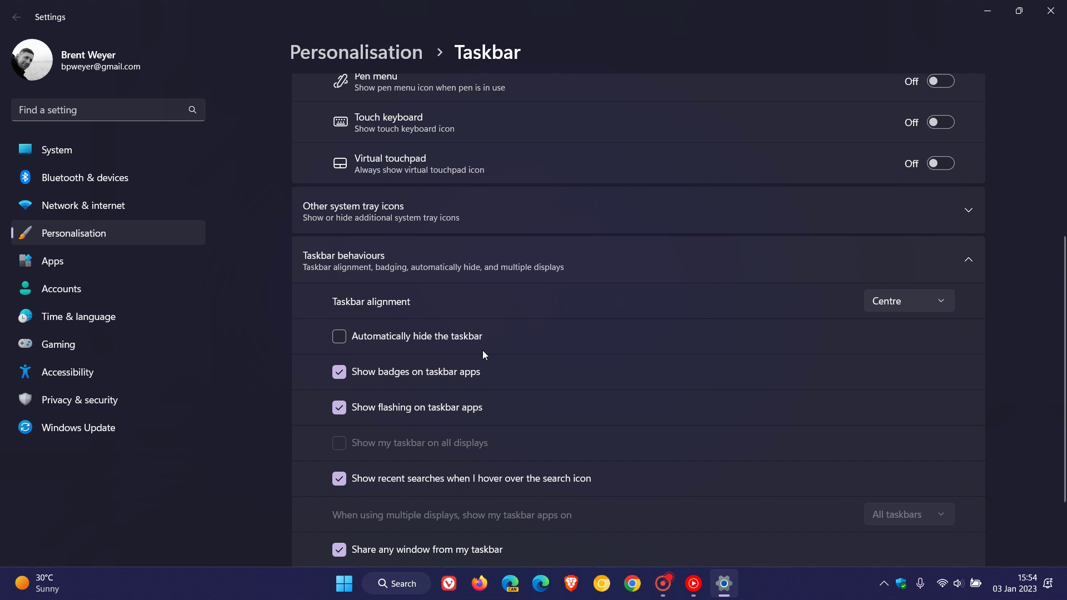
left_click(339, 337)
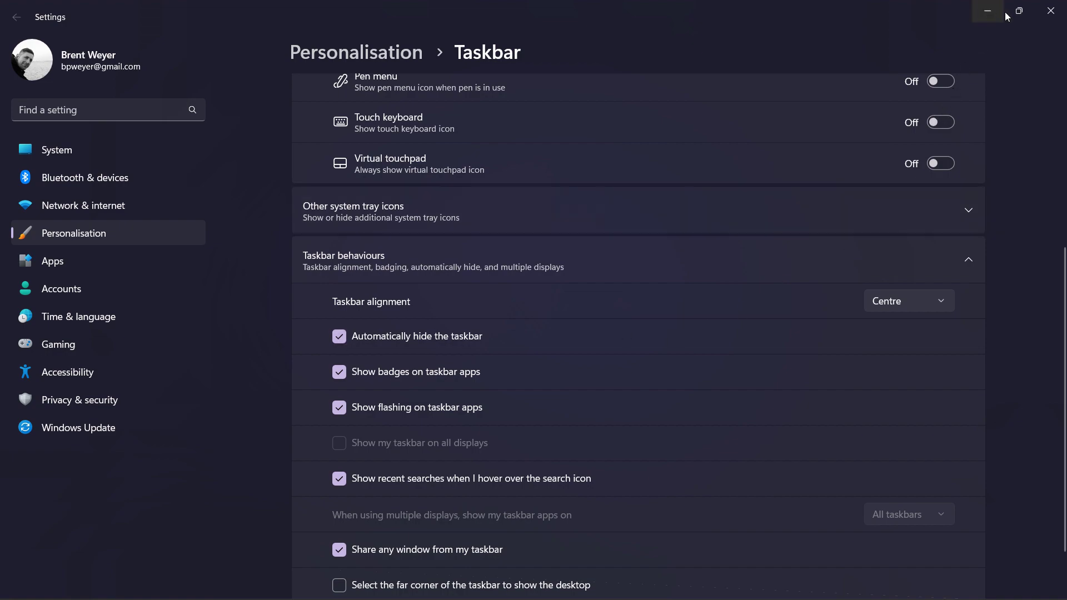
- Minimize the Settings window to reveal the desktop with the auto-hidden taskbar
left_click(989, 14)
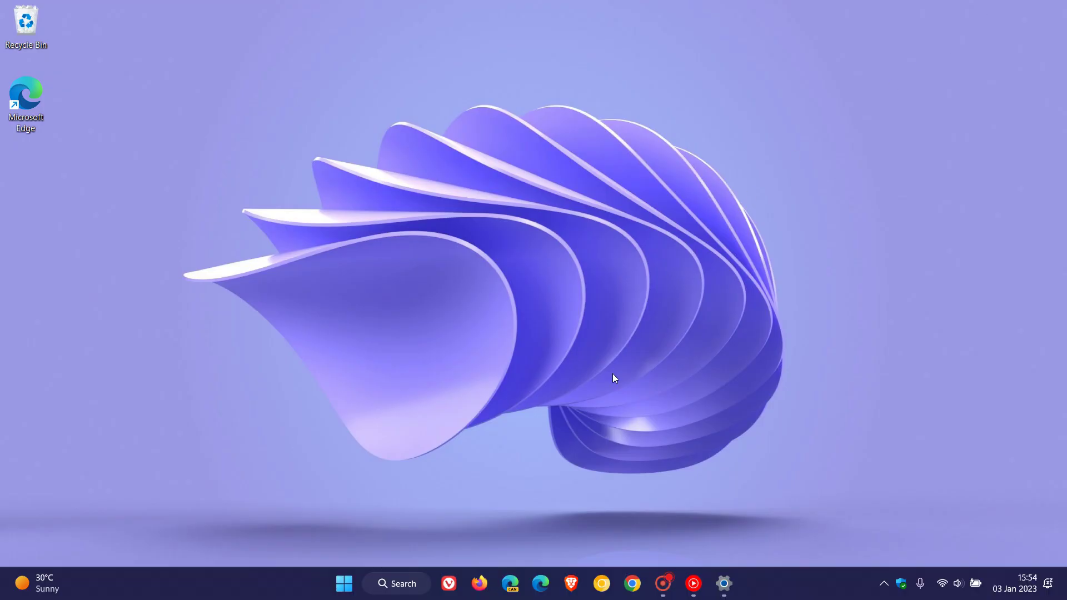